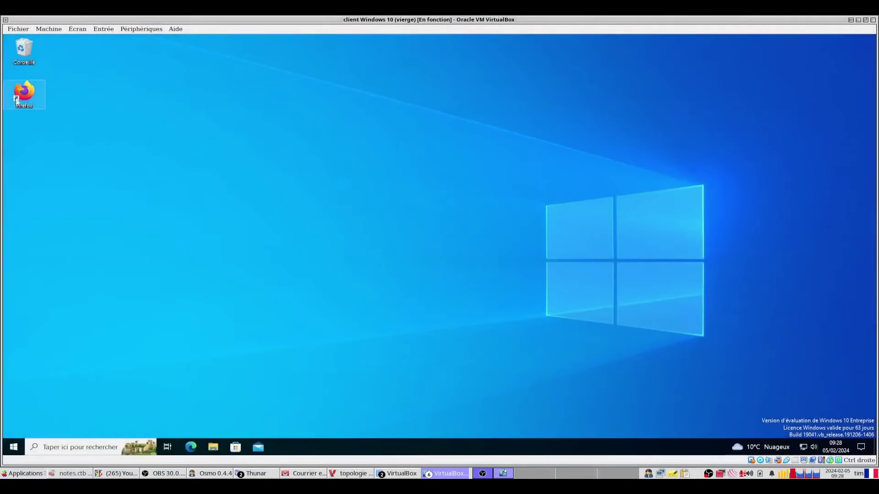
pyautogui.doubleClick(22, 95)
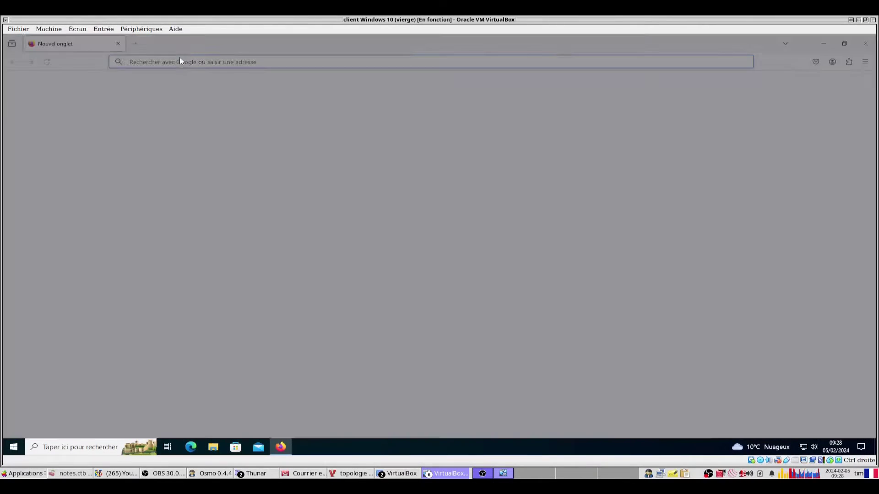
pyautogui.click(180, 61)
pyautogui.write('http://')
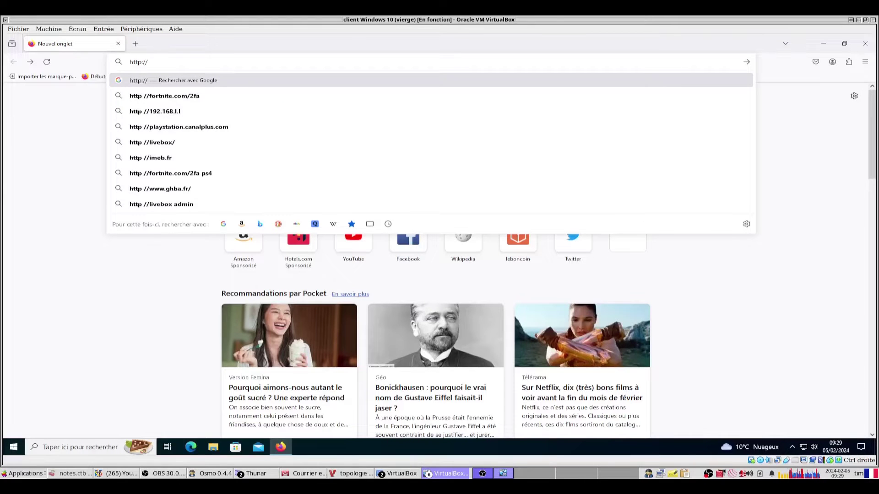
pyautogui.write('services.com')
pyautogui.press('BackSpace')
pyautogui.press('BackSpace')
pyautogui.press('BackSpace')
pyautogui.write('dom')
pyautogui.press('Return')
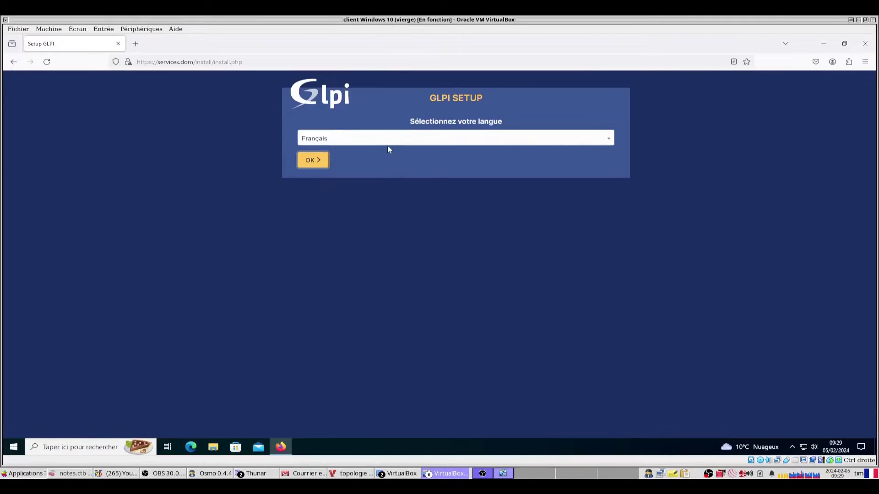
# Start a new GLPI installation in Français, accepting the licence.
pyautogui.click(351, 139)
pyautogui.click(343, 146)
pyautogui.click(311, 160)
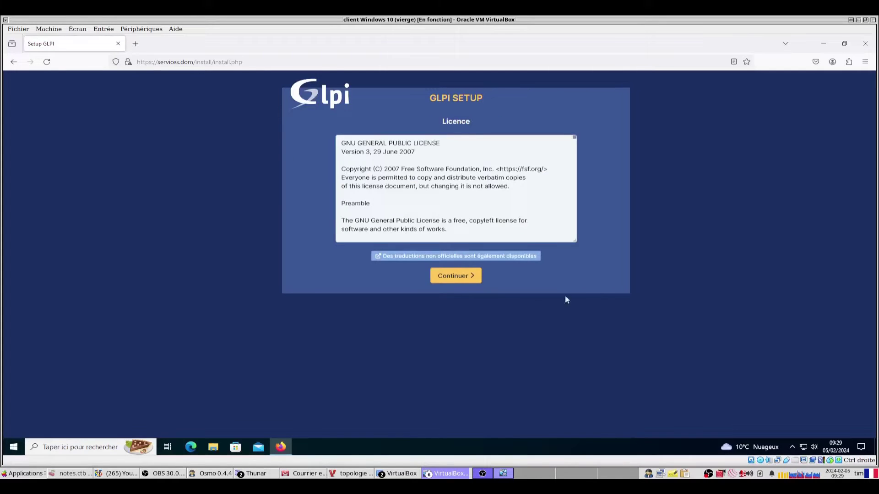
pyautogui.click(465, 275)
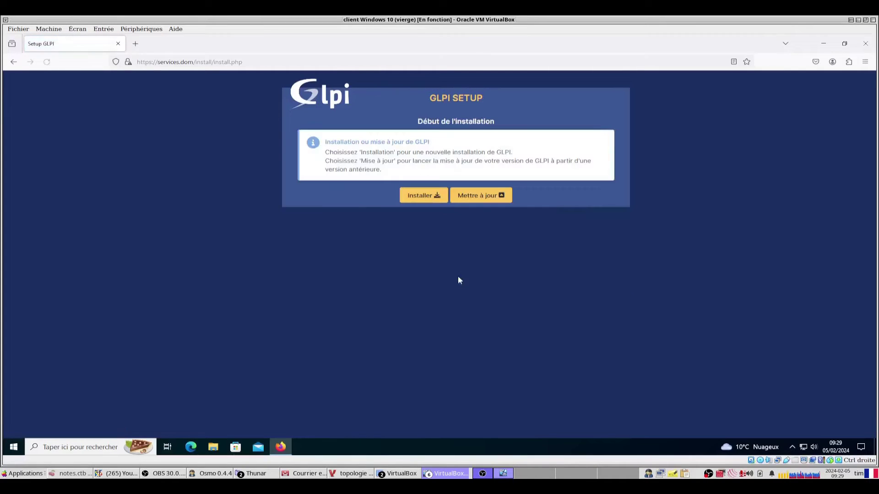
pyautogui.click(420, 196)
# Examine the results of the environment compatibility tests, covering the required, security and suggested items.
pyautogui.scroll(-1, 431, 206)
pyautogui.scroll(-3, 431, 206)
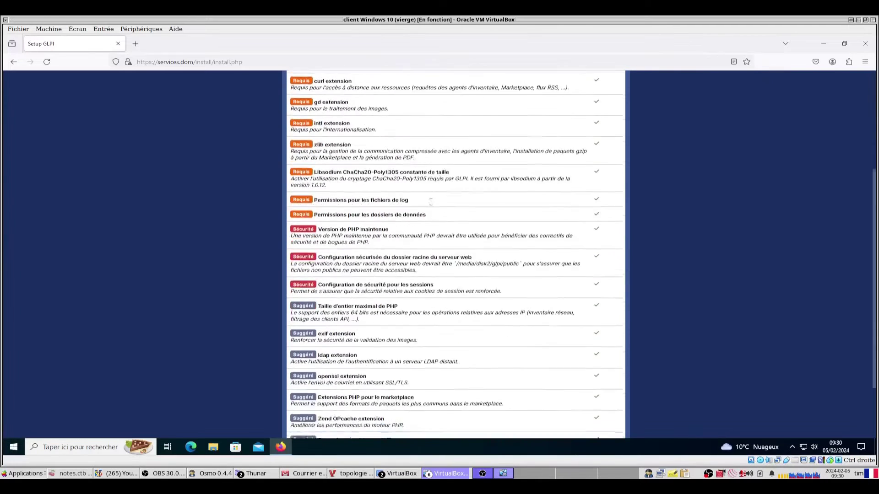
pyautogui.scroll(5, 487, 254)
pyautogui.scroll(-4, 487, 256)
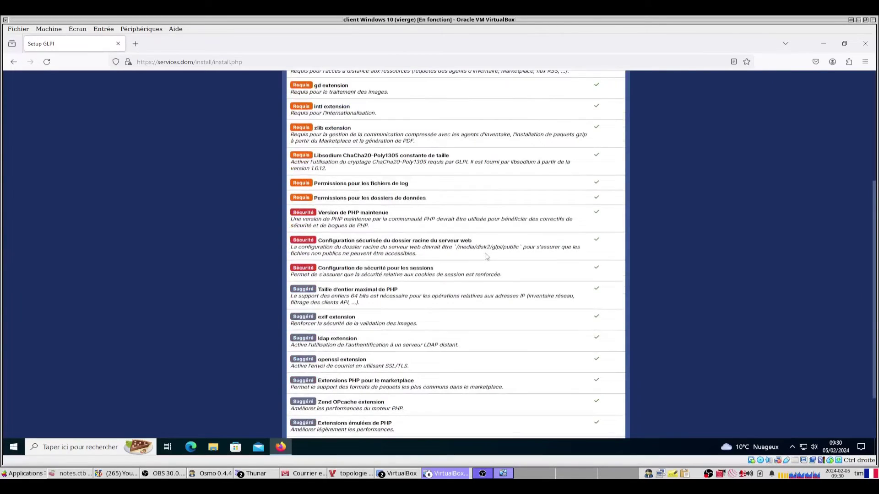
pyautogui.hotkey('ctrl', '+')
pyautogui.hotkey('ctrl', '+')
pyautogui.hotkey('ctrl', '+')
pyautogui.scroll(-3, 503, 258)
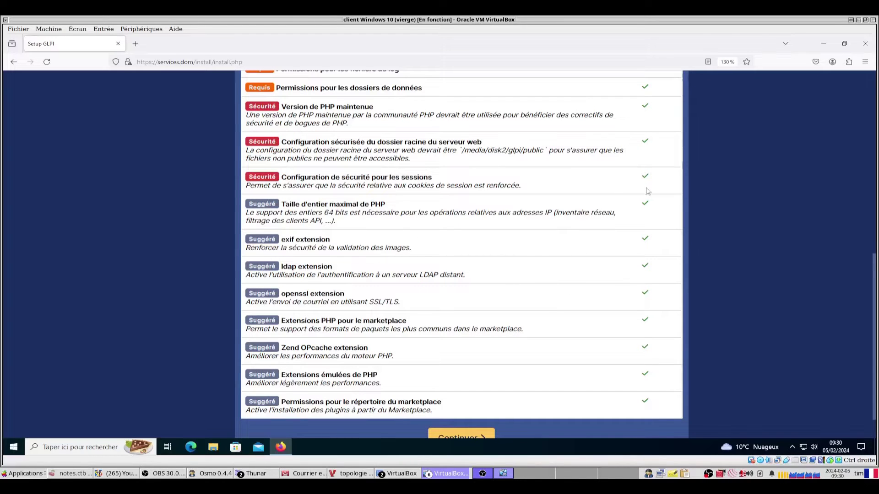
pyautogui.moveTo(321, 177); pyautogui.dragTo(514, 210)
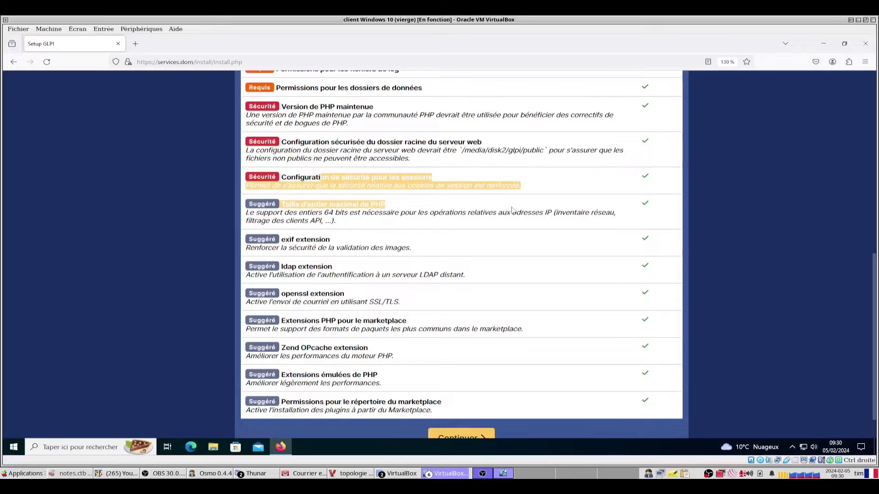
pyautogui.moveTo(361, 142); pyautogui.dragTo(547, 153)
pyautogui.moveTo(247, 115); pyautogui.dragTo(398, 130)
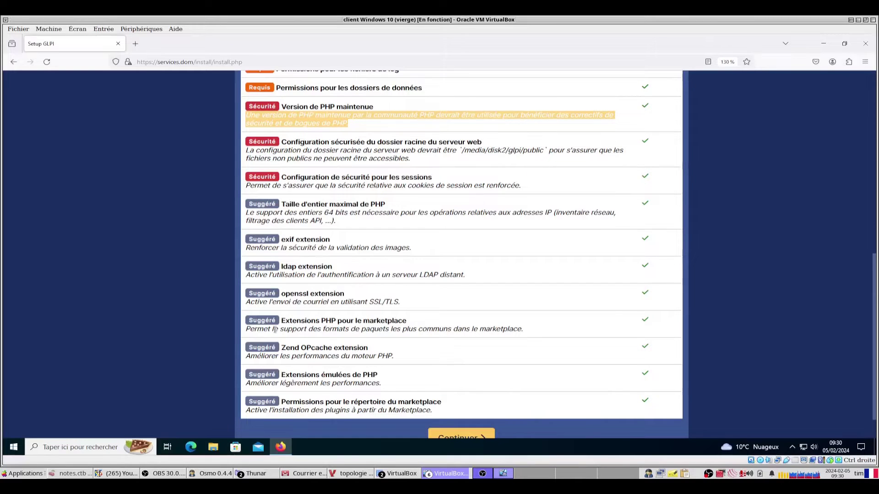
pyautogui.scroll(8, 321, 224)
pyautogui.scroll(-4, 302, 226)
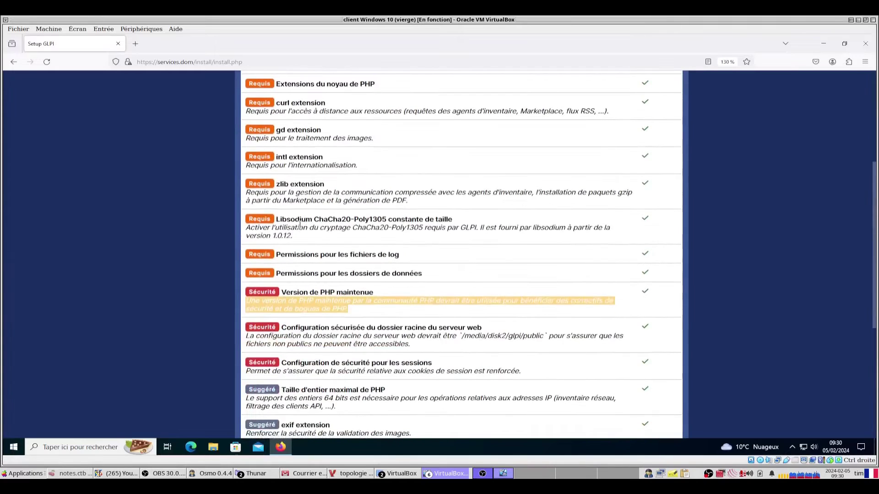
pyautogui.scroll(-4, 440, 270)
pyautogui.scroll(6, 440, 270)
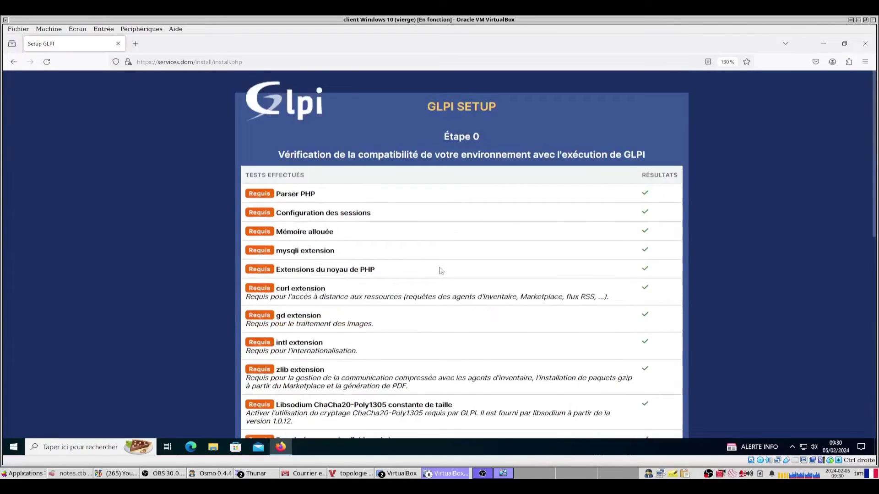
pyautogui.scroll(-4, 438, 268)
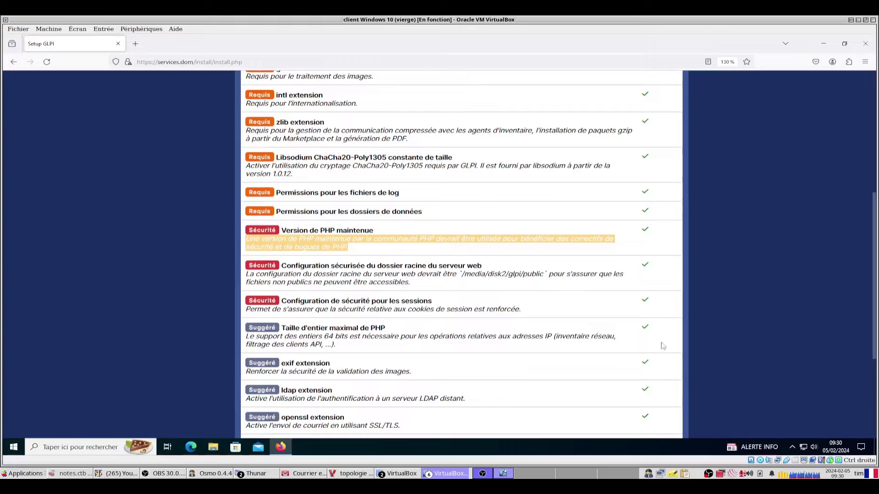
pyautogui.scroll(3, 629, 385)
pyautogui.scroll(-5, 615, 375)
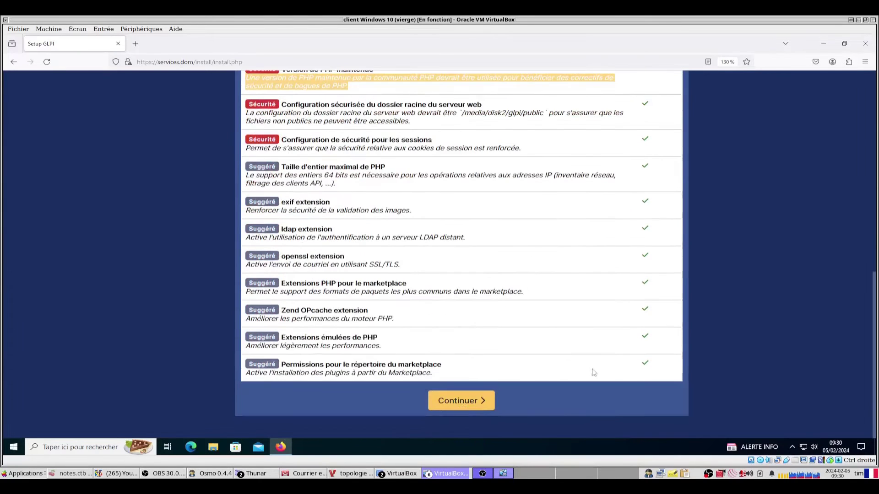
# Set the SQL server of the database connection to 192.168.60.234, taking the database server's address from the network topology diagram.
pyautogui.click(461, 403)
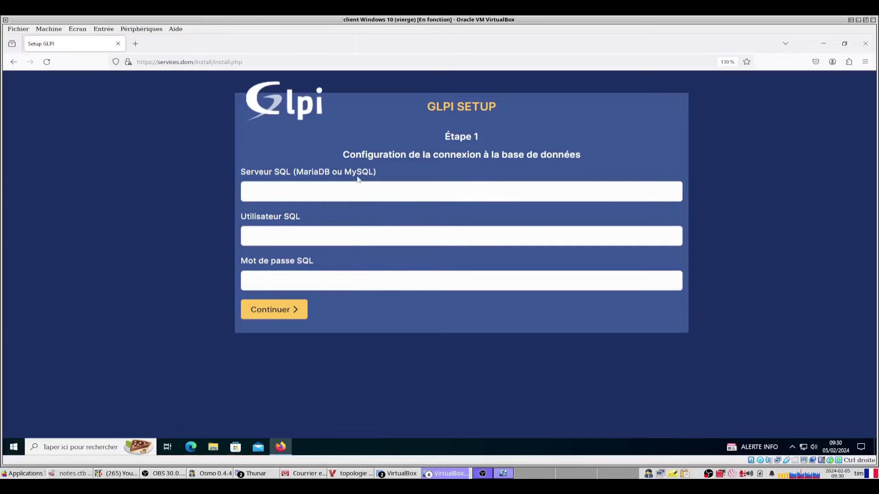
pyautogui.click(351, 474)
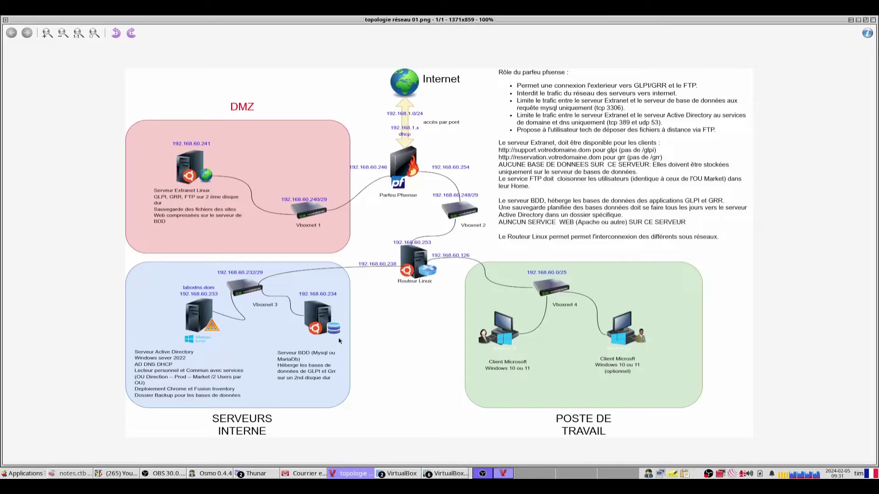
pyautogui.click(446, 474)
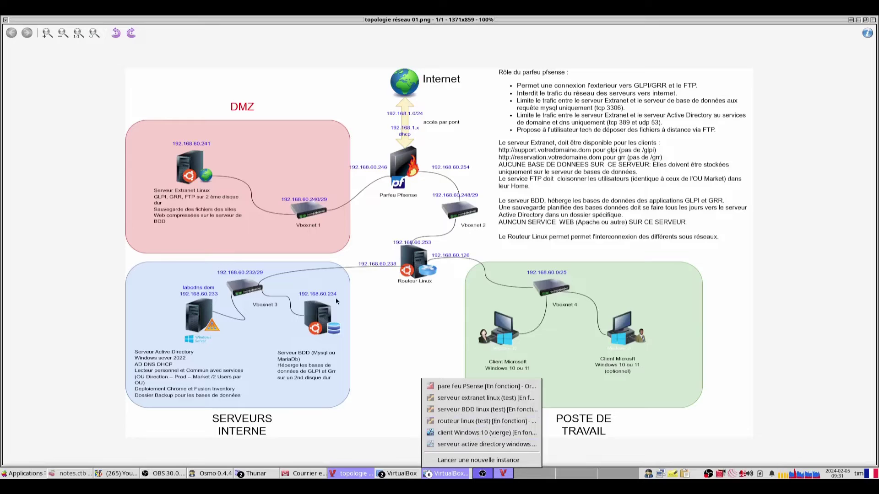
pyautogui.click(485, 433)
pyautogui.write('192.168.60.234')
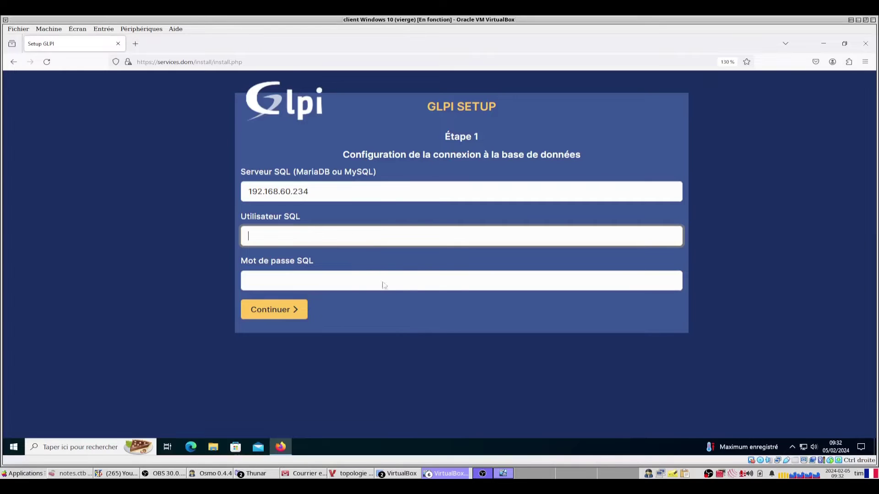
# Enter glpi as the SQL user with the SQL password and run the database connection test.
pyautogui.write('glpi')
pyautogui.press('Tab')
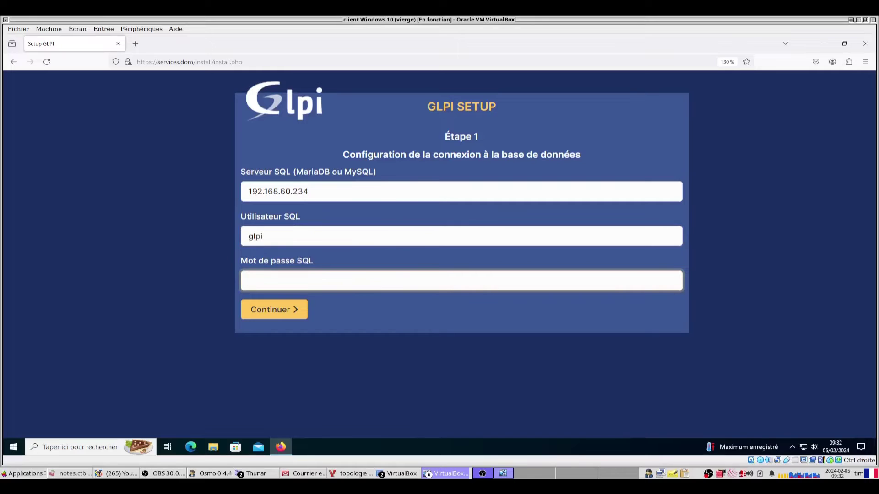
pyautogui.write('*********')
pyautogui.click(282, 310)
pyautogui.moveTo(249, 181); pyautogui.dragTo(430, 200)
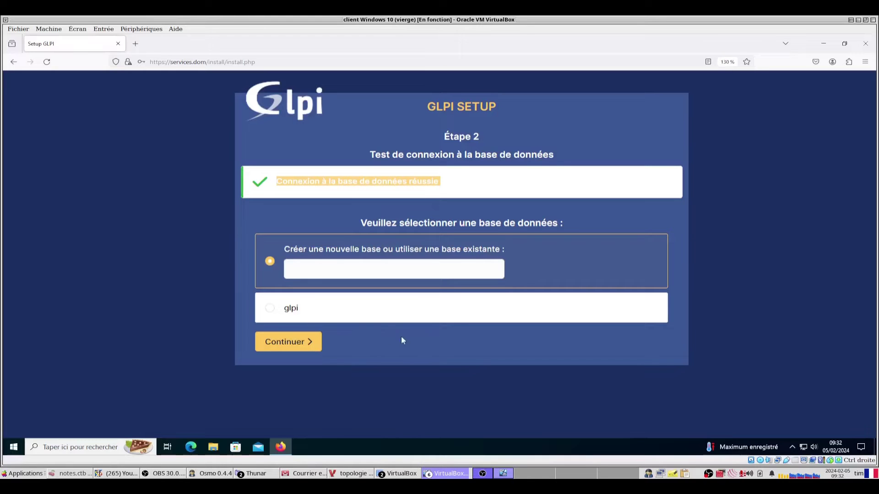
# Initialise the existing glpi database for the installation and continue to the data collection stage.
pyautogui.click(268, 306)
pyautogui.click(272, 344)
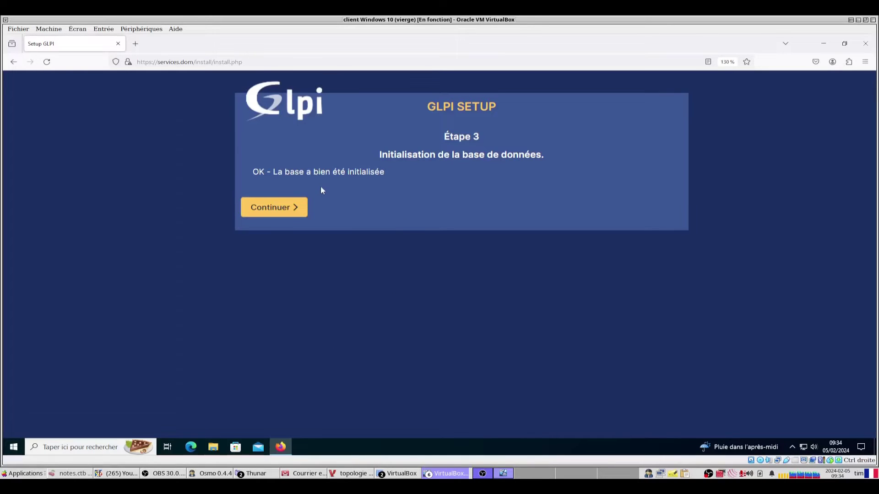
pyautogui.click(278, 220)
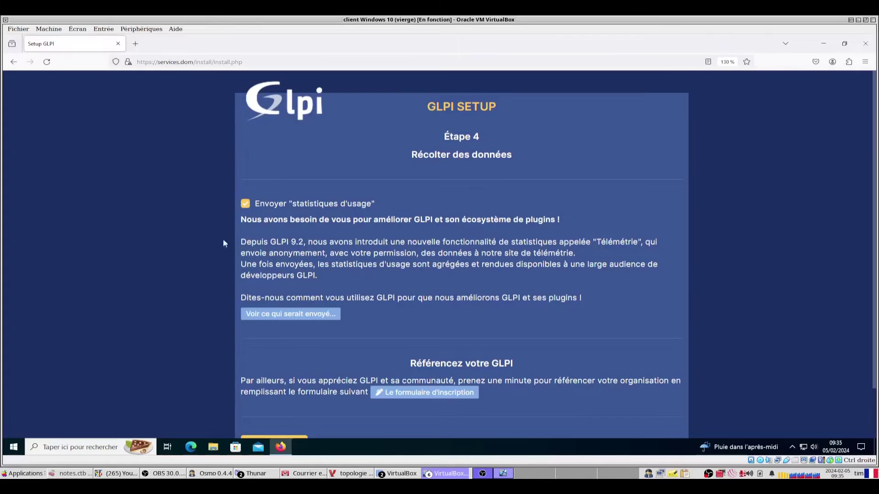
# Turn off sending usage statistics and complete the remaining GLPI setup stages.
pyautogui.scroll(-2, 275, 247)
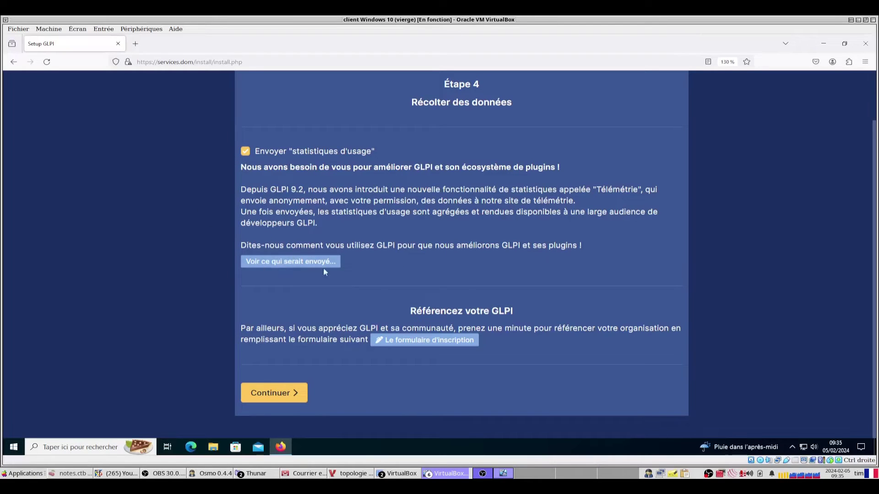
pyautogui.click(252, 150)
pyautogui.click(251, 392)
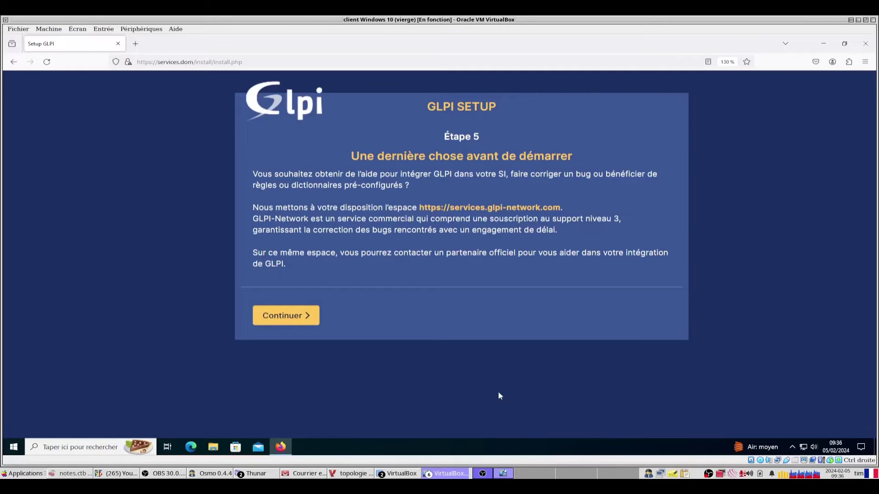
pyautogui.click(265, 311)
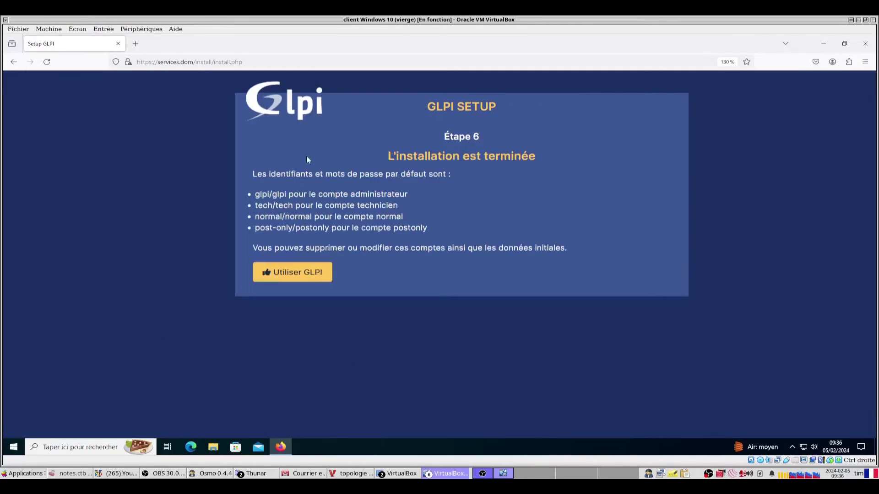
# Review the default account credentials for each profile and open the GLPI login page.
pyautogui.moveTo(255, 172); pyautogui.dragTo(453, 175)
pyautogui.moveTo(263, 194); pyautogui.dragTo(367, 194)
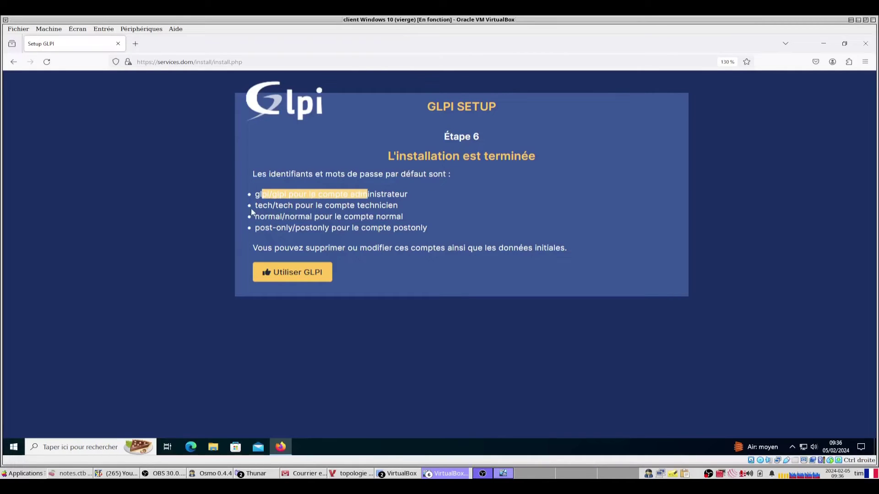
pyautogui.moveTo(290, 219); pyautogui.dragTo(343, 217)
pyautogui.moveTo(265, 227); pyautogui.dragTo(413, 227)
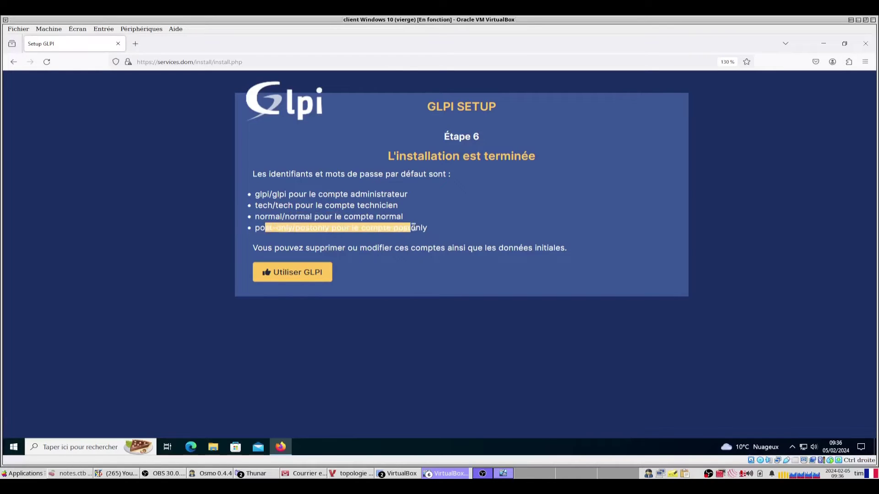
pyautogui.moveTo(245, 193); pyautogui.dragTo(428, 226)
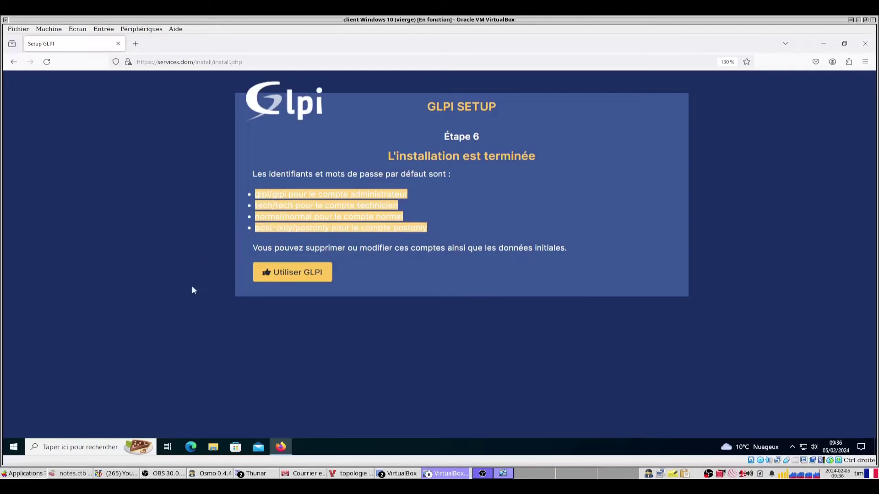
pyautogui.click(297, 276)
# Sign in with the default administrator account and its password, using Base interne GLPI as the connection source.
pyautogui.scroll(-3, 349, 280)
pyautogui.scroll(3, 350, 281)
pyautogui.scroll(-3, 351, 280)
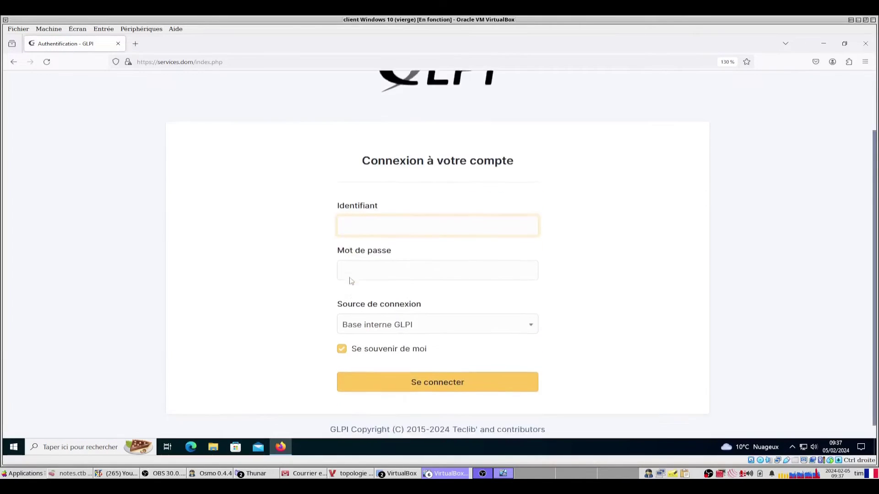
pyautogui.scroll(2, 350, 278)
pyautogui.scroll(-3, 350, 277)
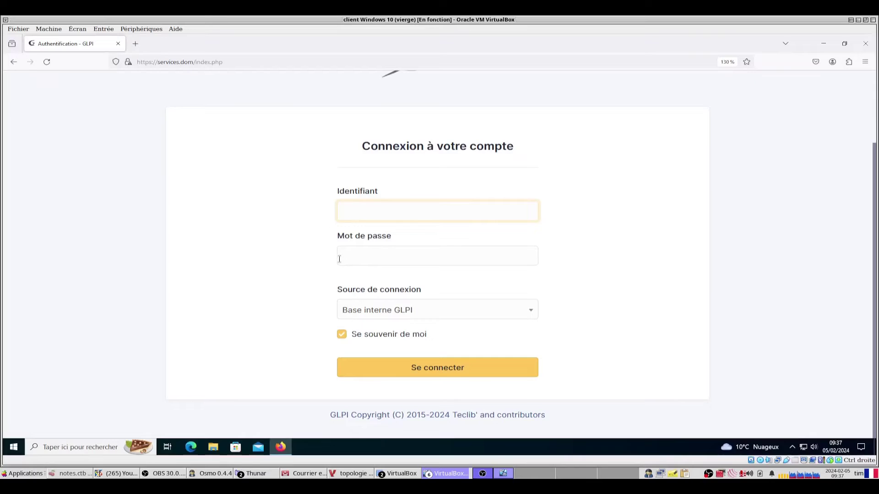
pyautogui.click(425, 314)
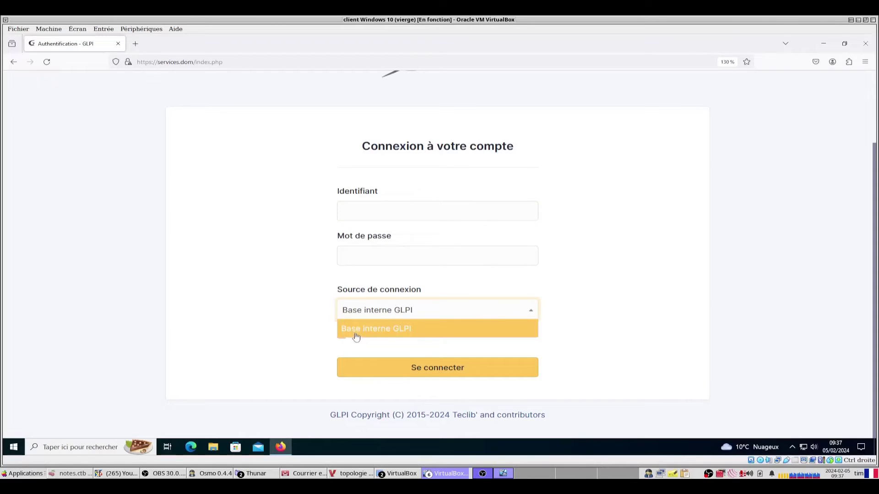
pyautogui.click(376, 333)
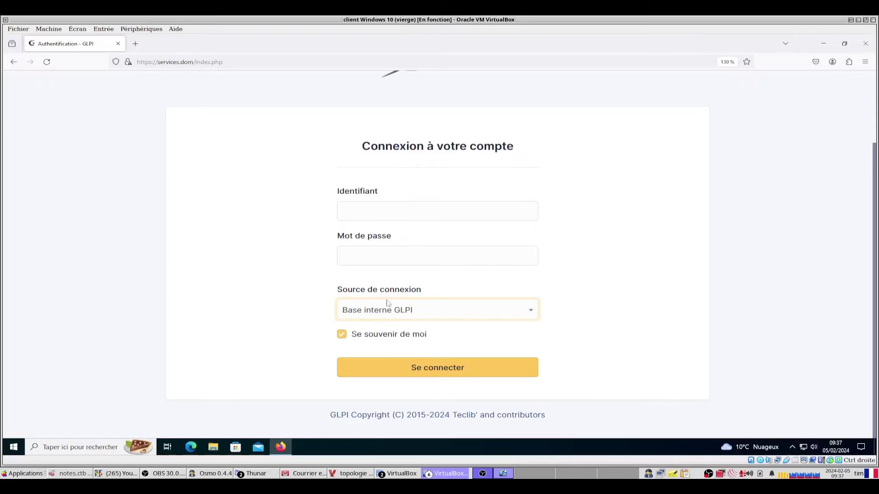
pyautogui.click(351, 211)
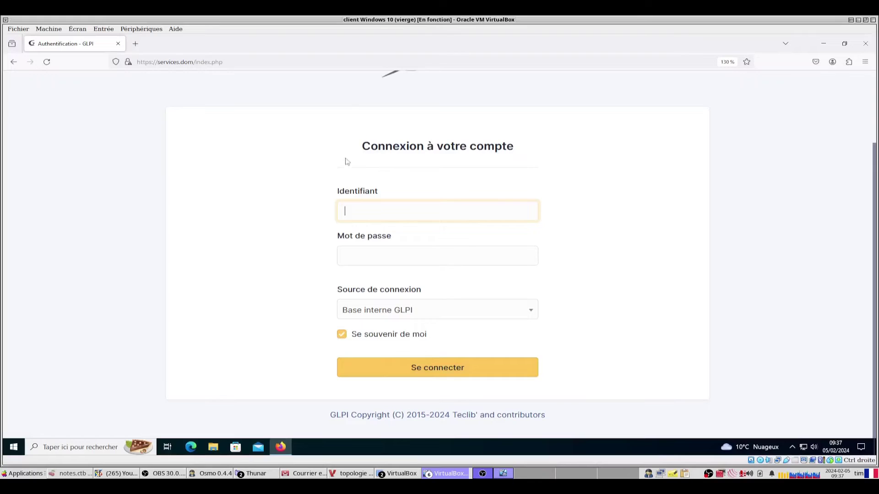
pyautogui.scroll(2, 339, 313)
pyautogui.scroll(-2, 334, 313)
pyautogui.write('glpi')
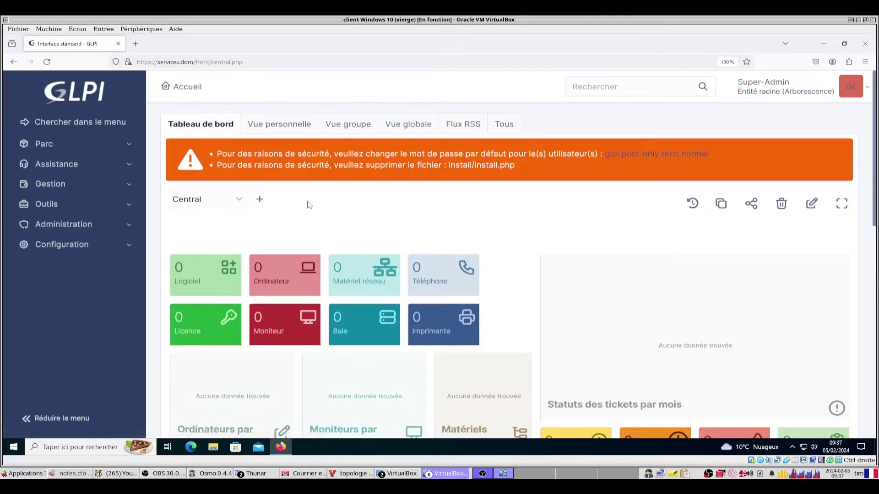
# Check the dashboard's security warnings and open the glpi account's record from the user administration list.
pyautogui.scroll(-5, 318, 192)
pyautogui.scroll(3, 321, 196)
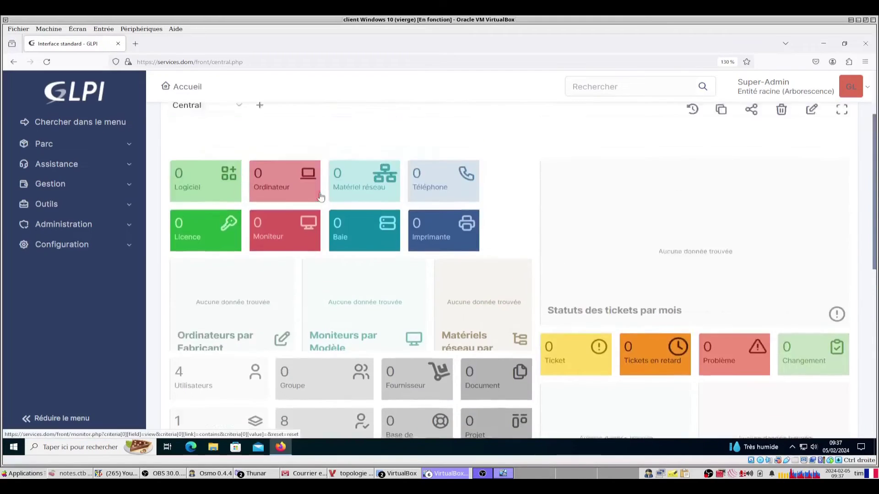
pyautogui.scroll(2, 320, 196)
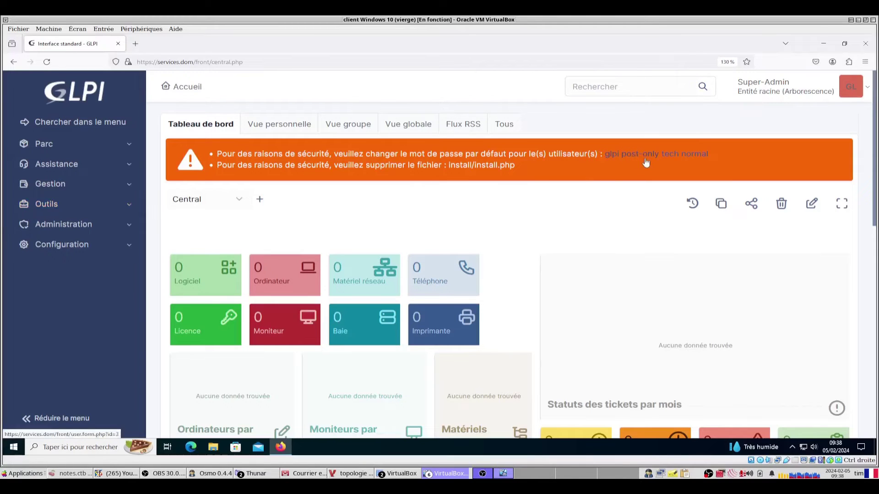
pyautogui.click(125, 227)
pyautogui.click(82, 245)
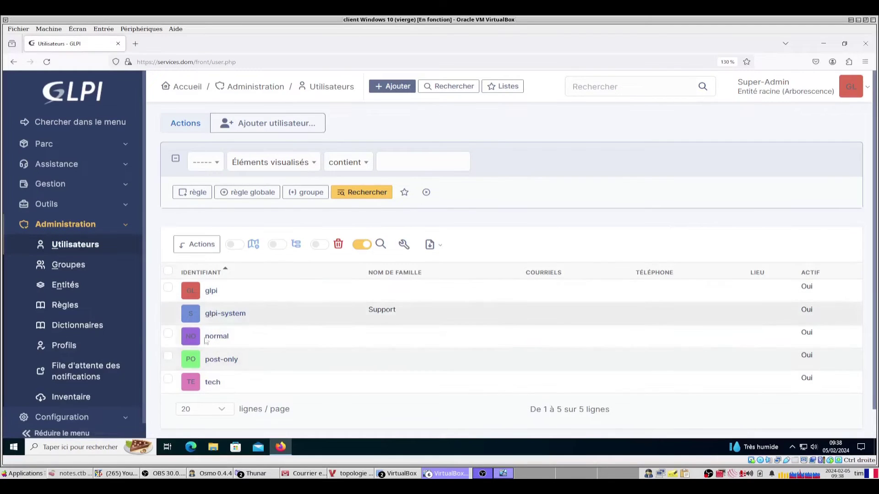
pyautogui.click(213, 291)
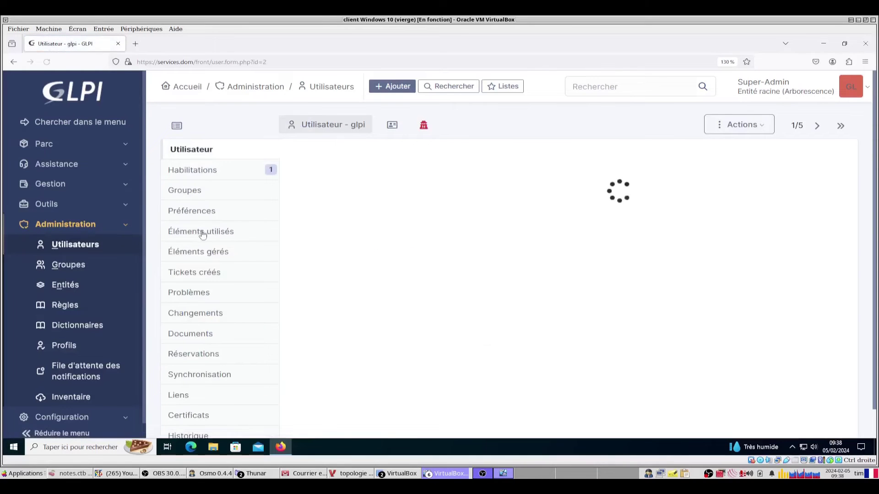
# Enter and confirm a new password for the glpi user and save the record.
pyautogui.click(386, 194)
pyautogui.click(371, 220)
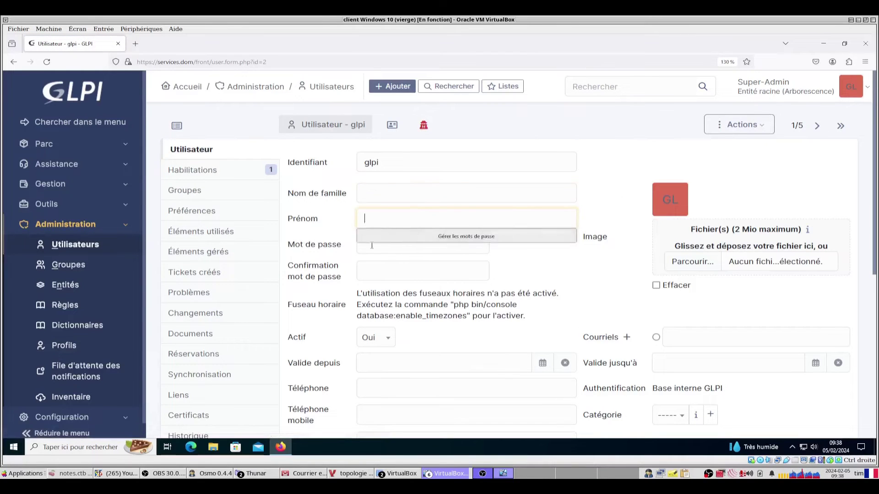
pyautogui.click(374, 243)
pyautogui.write('•••••••••••')
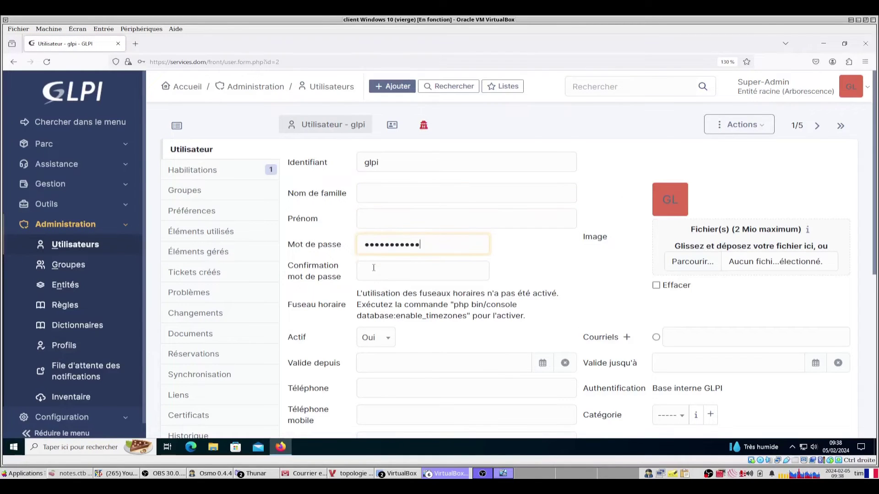
pyautogui.click(373, 267)
pyautogui.write('•••••••••••')
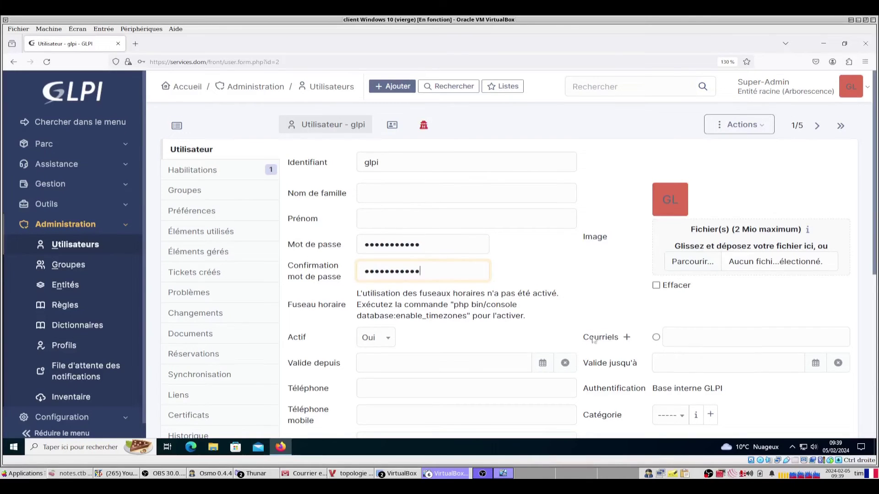
pyautogui.scroll(-5, 572, 331)
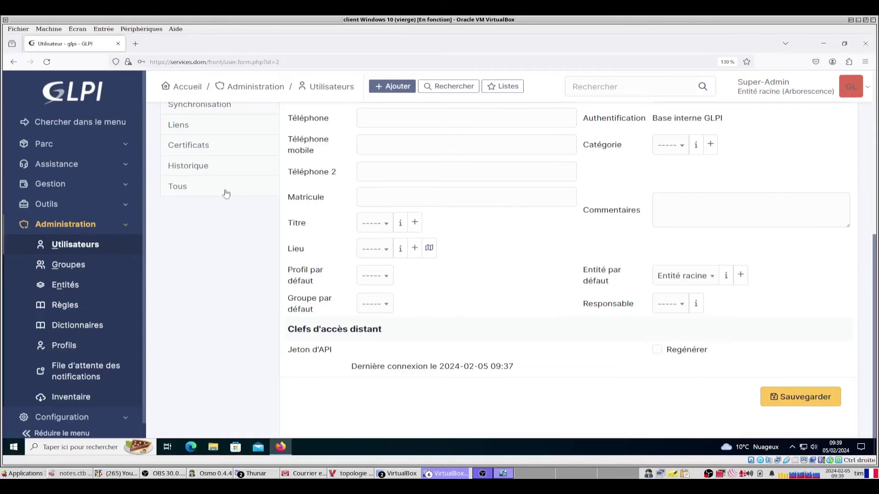
pyautogui.click(785, 397)
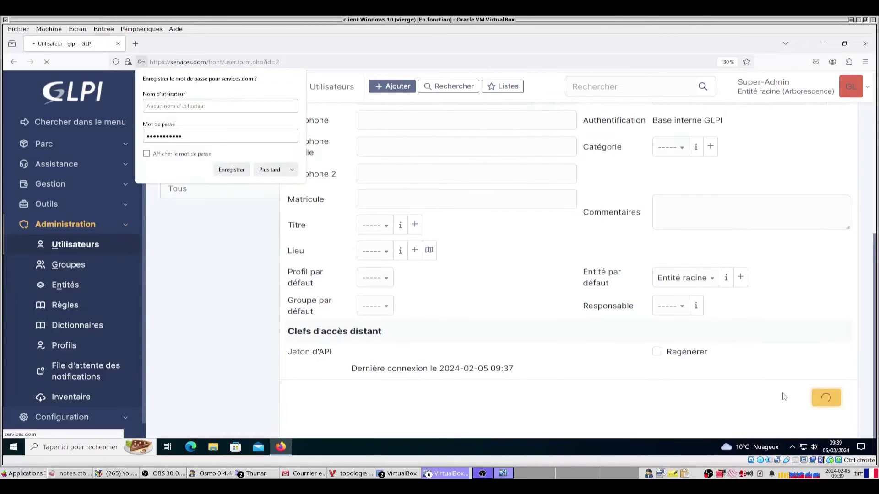
# Open the normal user's record, save a new password with matching confirmation, and dismiss the notification.
pyautogui.click(213, 338)
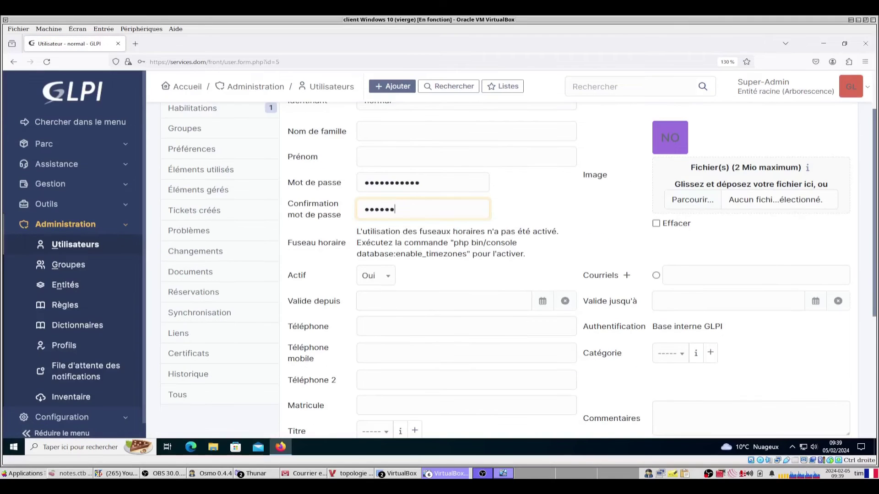
pyautogui.press('BackSpace')
pyautogui.press('BackSpace')
pyautogui.press('BackSpace')
pyautogui.press('BackSpace')
pyautogui.press('BackSpace')
pyautogui.press('BackSpace')
pyautogui.write('no')
pyautogui.write('••••••')
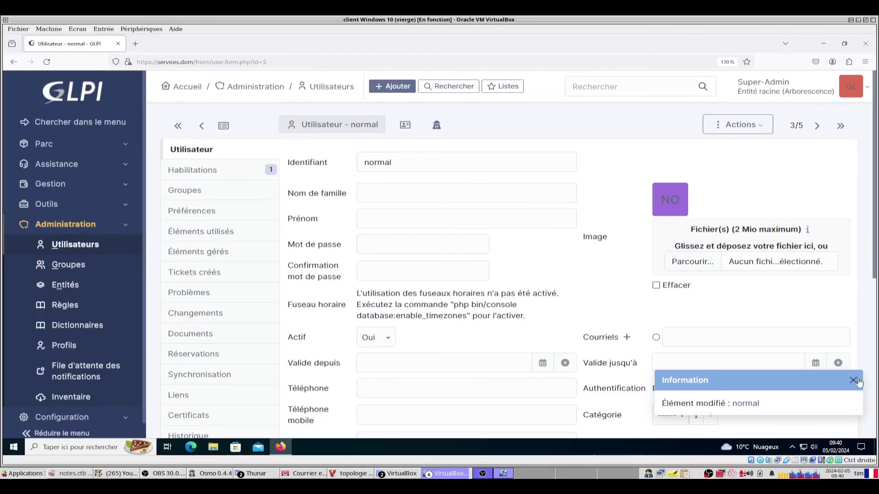
pyautogui.click(857, 383)
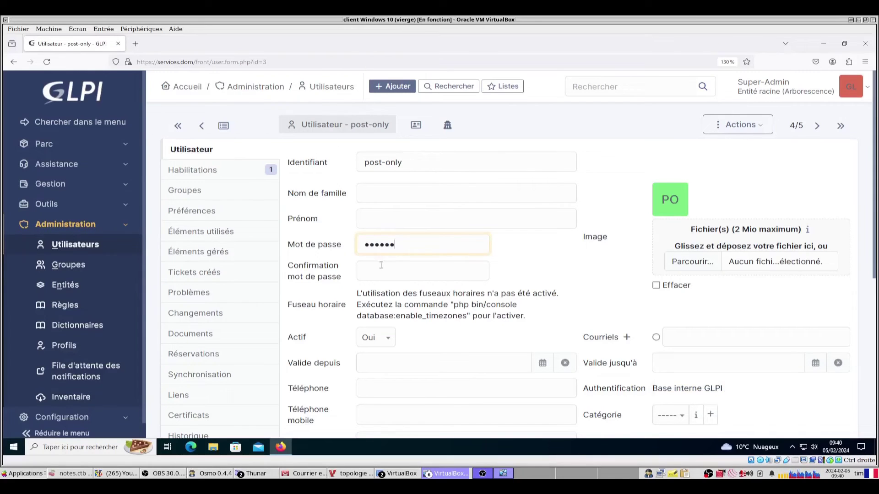
# Confirm the new password for the post-only user, save the record and dismiss the notification.
pyautogui.click(374, 265)
pyautogui.write('•••••')
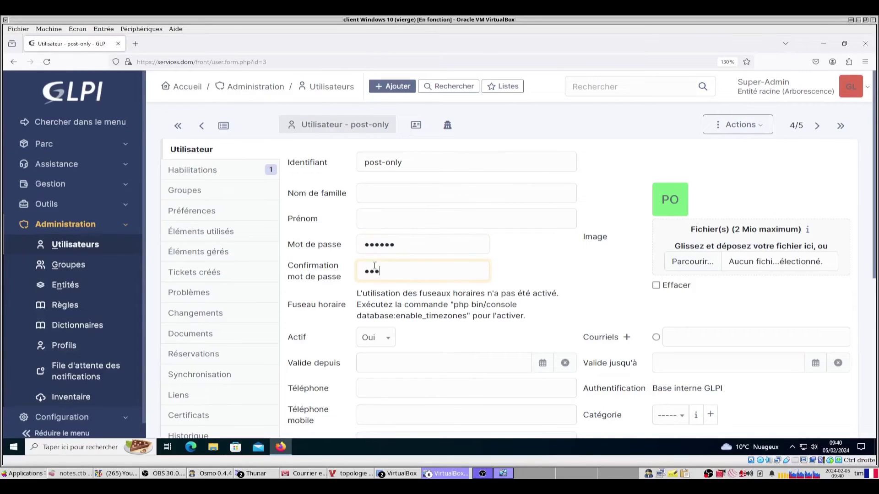
pyautogui.scroll(-5, 775, 392)
pyautogui.click(775, 393)
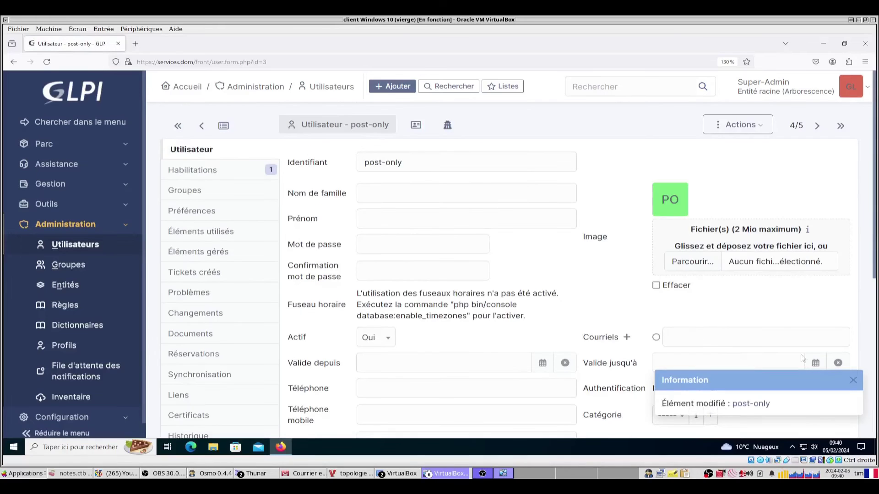
pyautogui.click(849, 384)
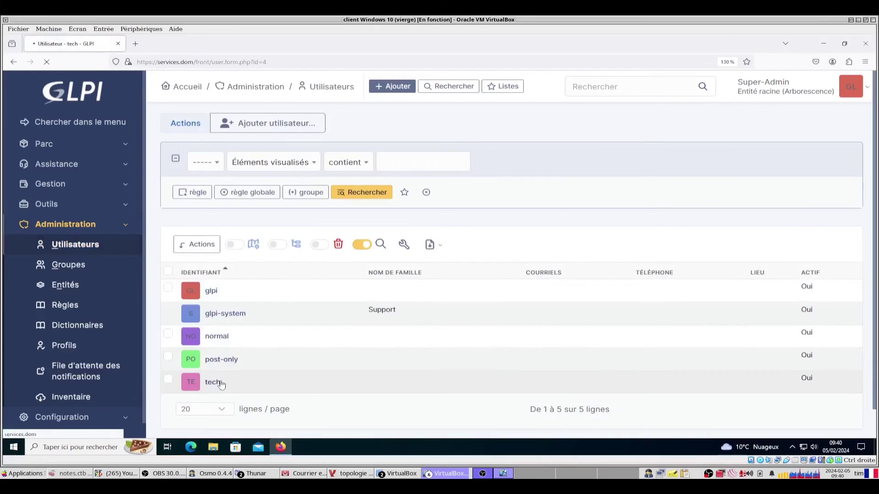
# Replace the tech user's default password in its record and return to the dashboard.
pyautogui.click(210, 380)
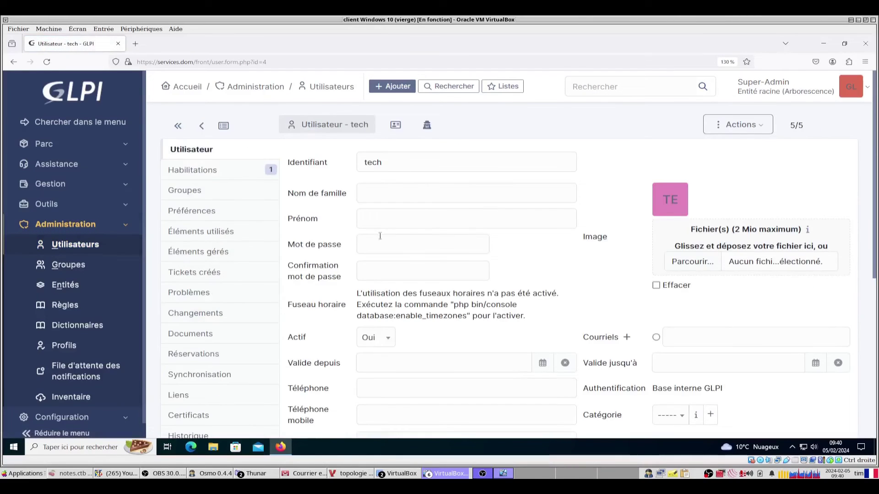
pyautogui.scroll(-5, 379, 236)
pyautogui.scroll(5, 458, 247)
pyautogui.scroll(-6, 533, 255)
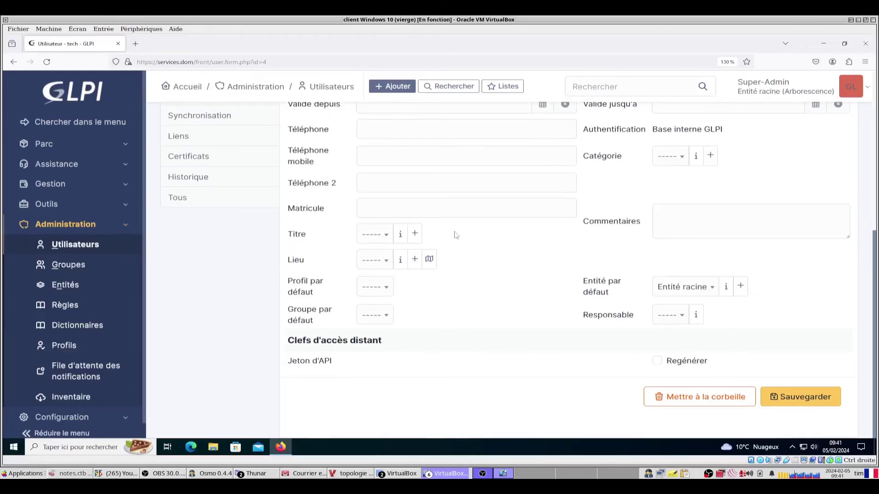
pyautogui.click(79, 95)
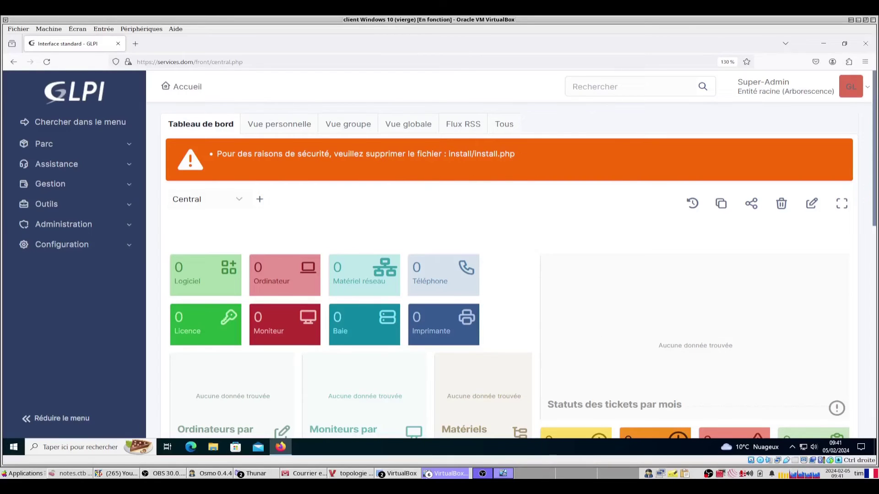
# Switch to the serveur extranet linux virtual machine and log in as administrateur with the account password.
pyautogui.click(446, 473)
pyautogui.click(485, 397)
pyautogui.write('administrateur')
pyautogui.press('Return')
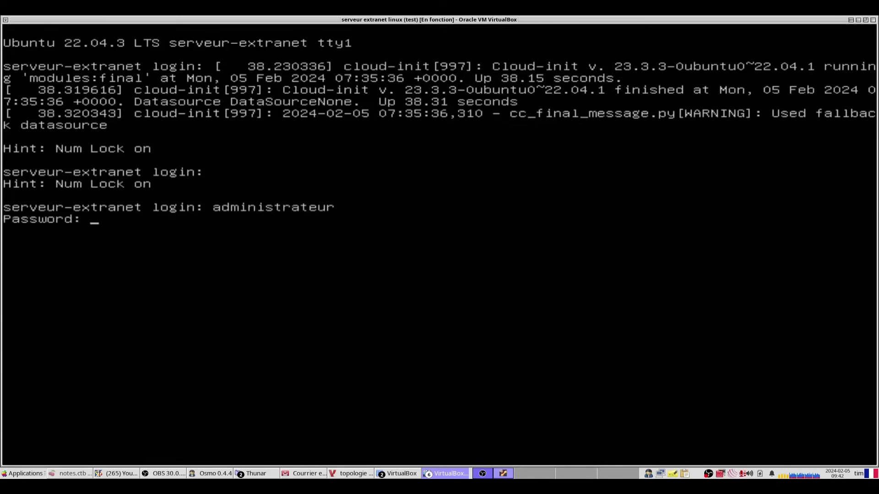
pyautogui.press('Return')
# Change to the /media/disk2/glpi/ directory and list its contents.
pyautogui.write('cd /me')
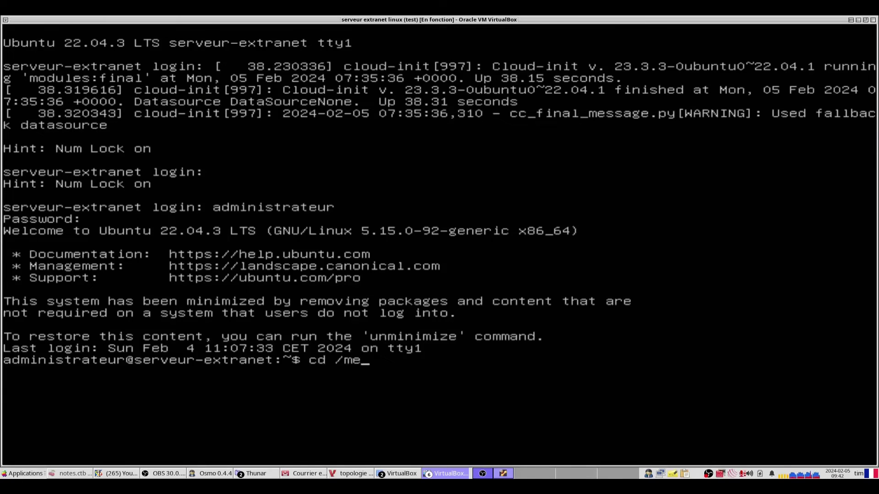
pyautogui.write('dia/disk2/glpi/')
pyautogui.press('Return')
pyautogui.write('ls')
pyautogui.press('Return')
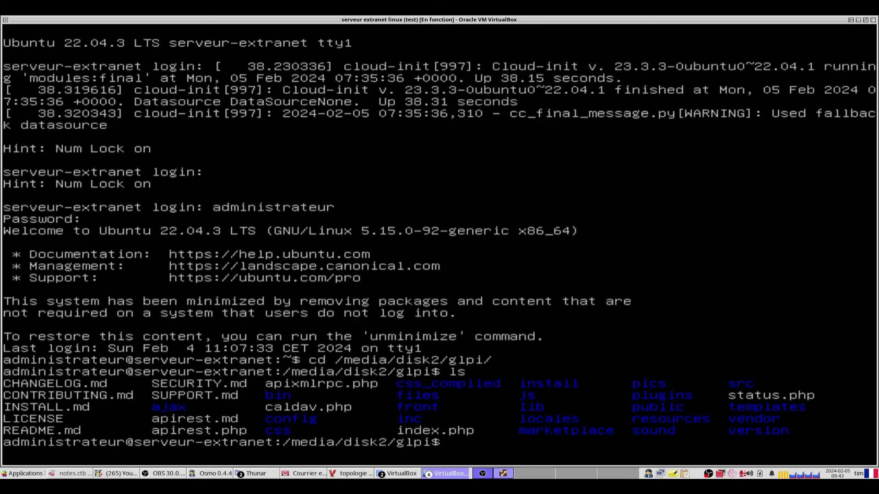
# Force-remove the ./install directory with sudo and the account password, and reload the GLPI dashboard in the Windows 10 client.
pyautogui.write('sudo rm -rf ./install')
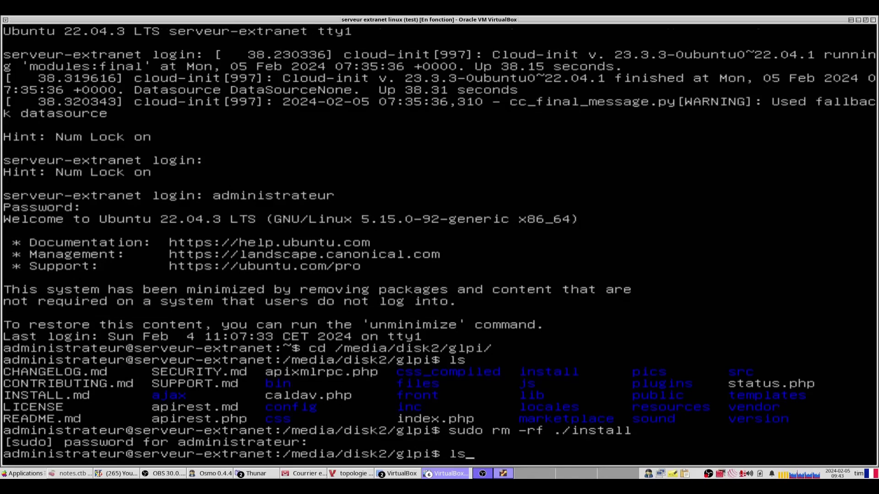
pyautogui.press('Return')
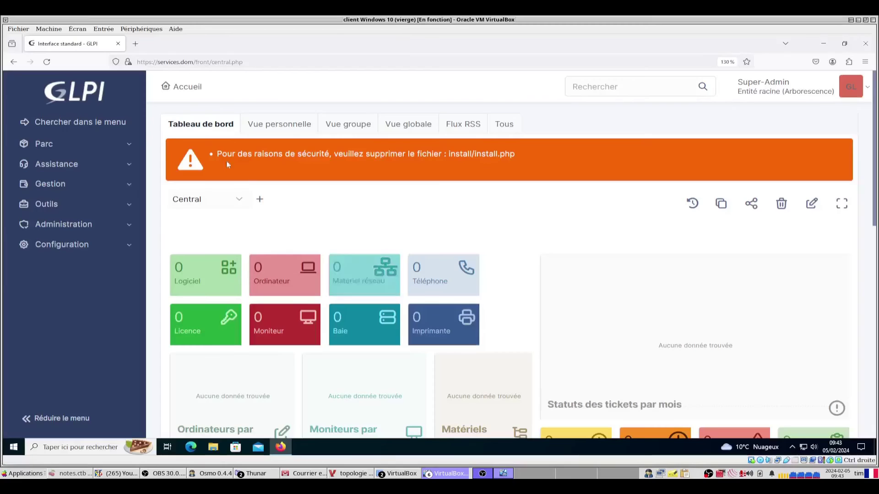
pyautogui.click(76, 97)
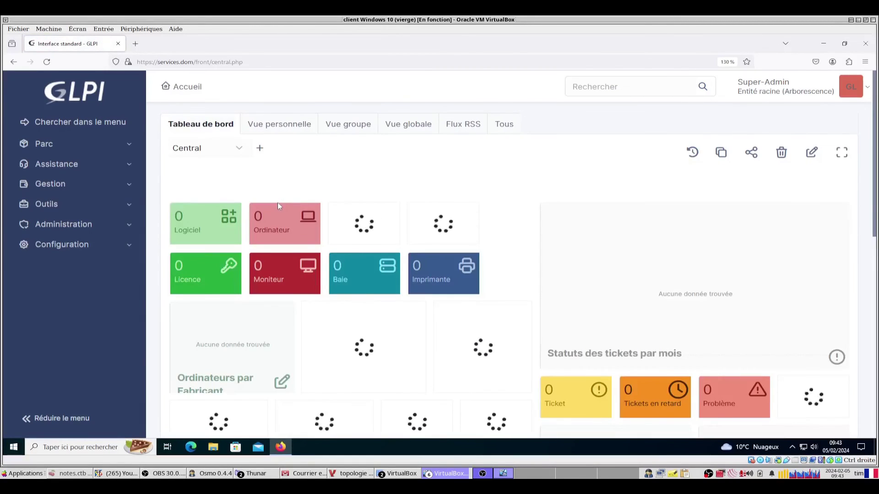
pyautogui.scroll(-5, 450, 327)
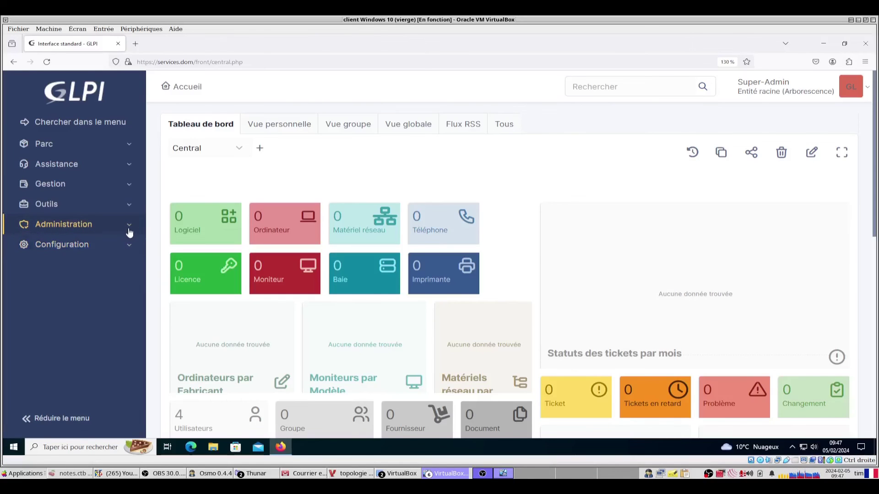
# Open the Inventaire configuration under Administration and enable Activer l'inventaire.
pyautogui.click(110, 229)
pyautogui.click(64, 384)
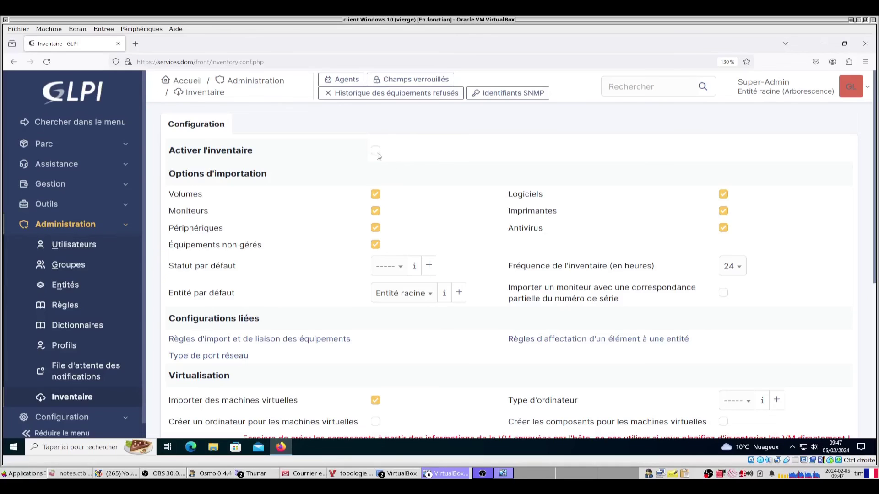
pyautogui.click(374, 153)
# Review the import, virtualisation and component options, save the inventory configuration and dismiss the notification.
pyautogui.scroll(-5, 438, 175)
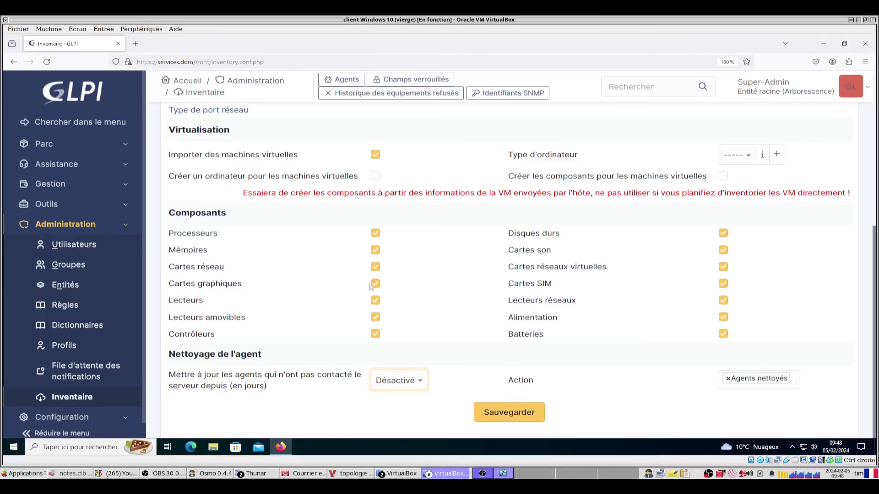
pyautogui.scroll(5, 304, 314)
pyautogui.scroll(-5, 304, 314)
pyautogui.scroll(2, 351, 417)
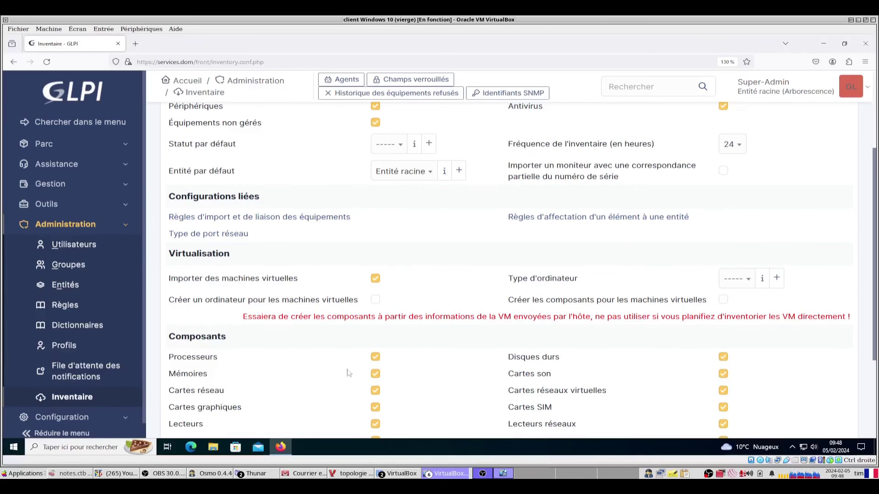
pyautogui.scroll(-3, 339, 344)
pyautogui.click(507, 415)
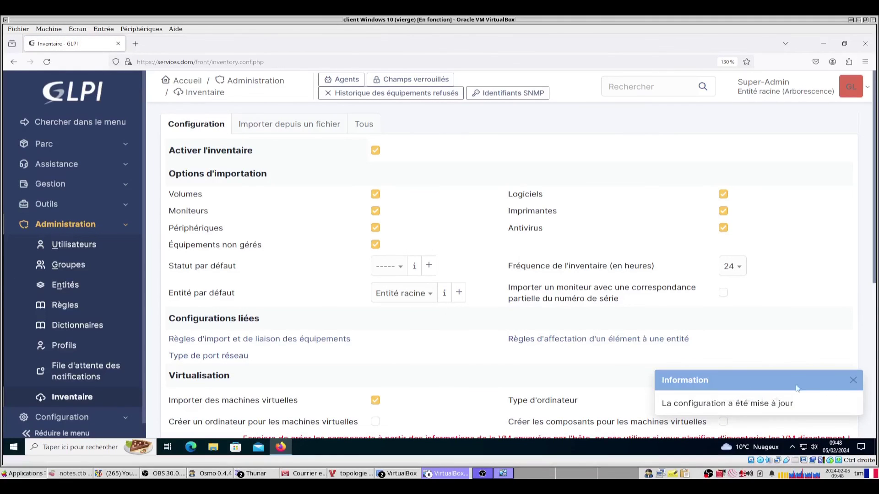
pyautogui.click(860, 375)
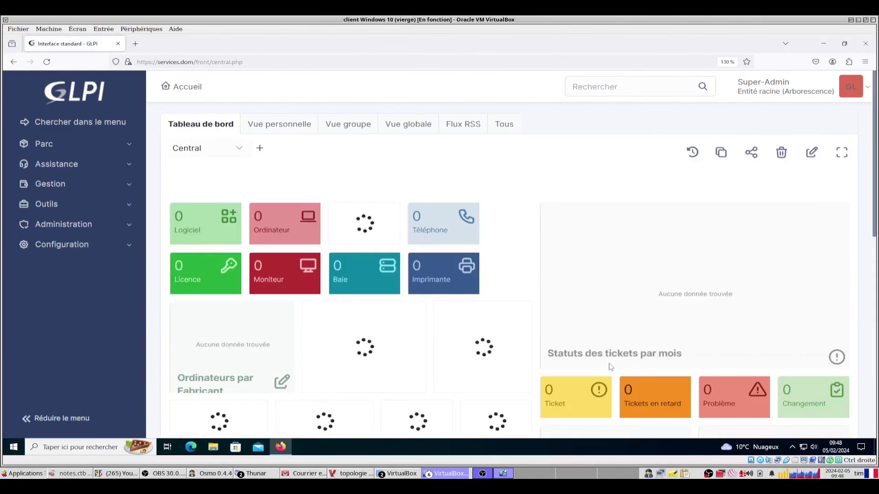